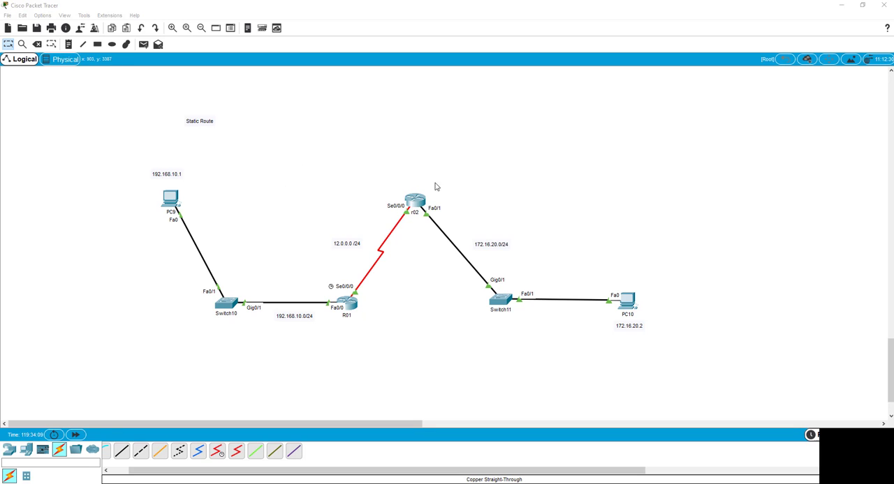
# Change the address note above PC9 to 192.168.10.2
pyautogui.doubleClick(179, 175)
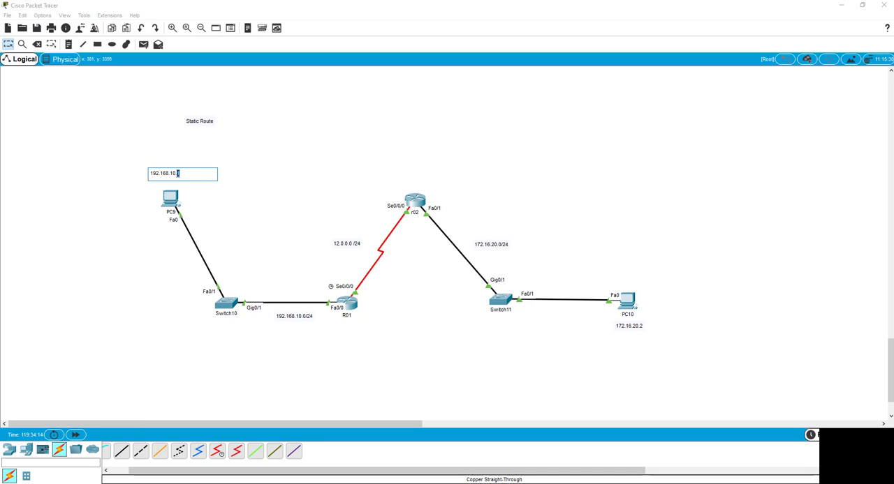
pyautogui.click(153, 280)
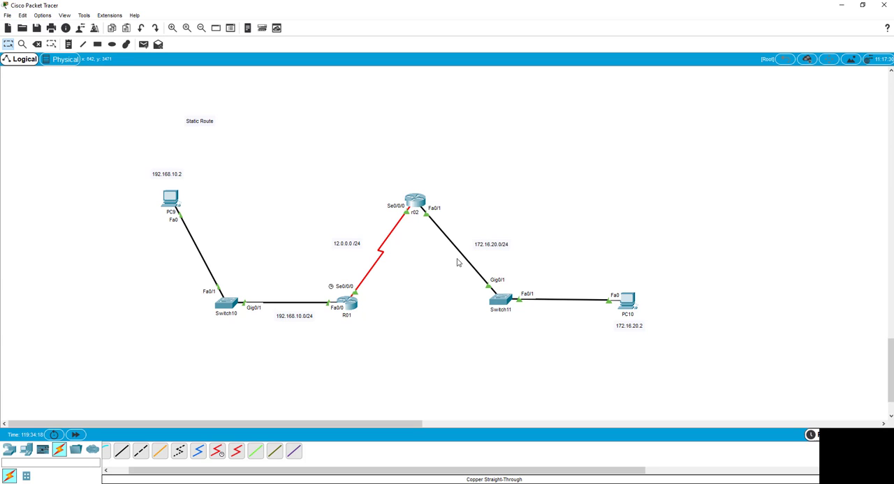
# Ping 172.16.20.2 from PC9's Command Prompt, keeping its window clear of the topology
pyautogui.click(170, 199)
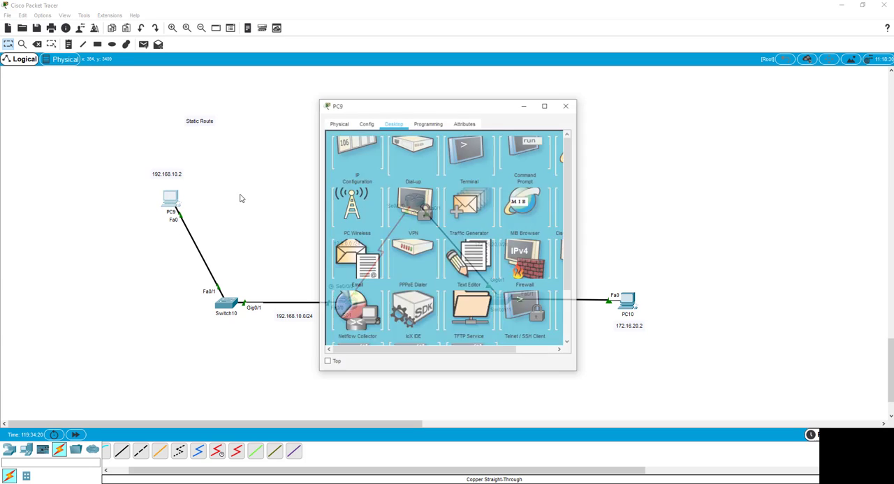
pyautogui.moveTo(470, 110); pyautogui.dragTo(228, 137)
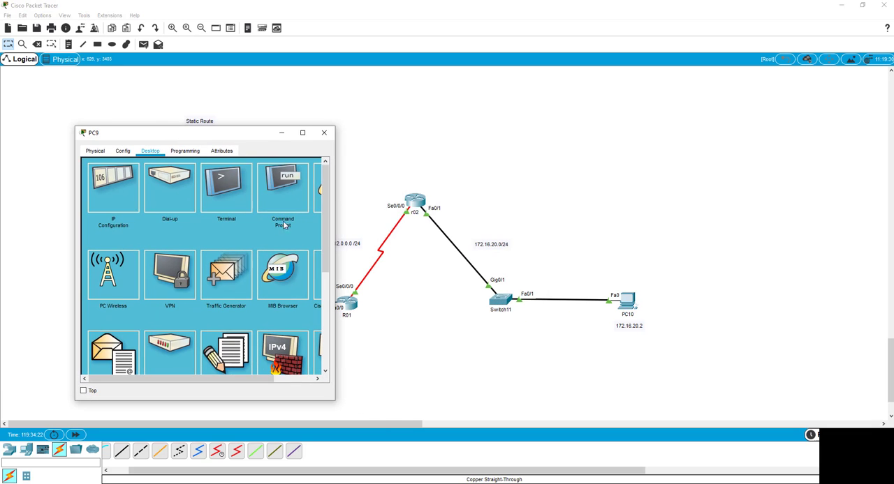
pyautogui.click(284, 196)
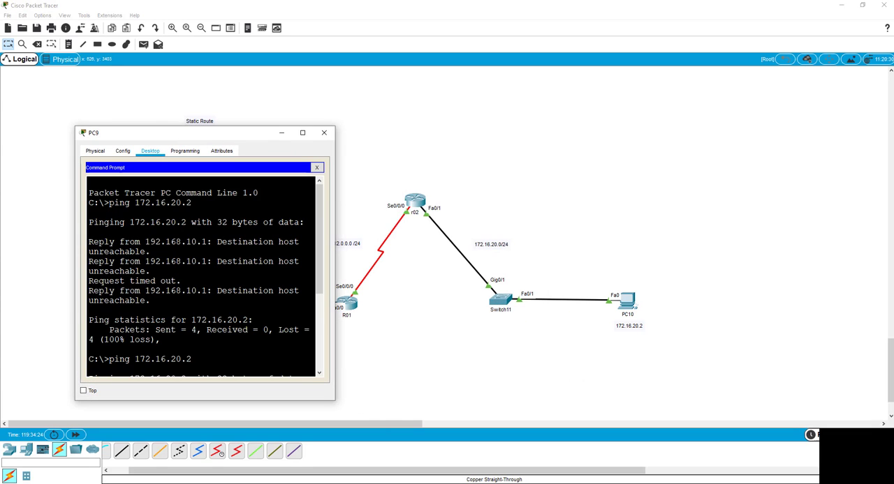
pyautogui.press('Up')
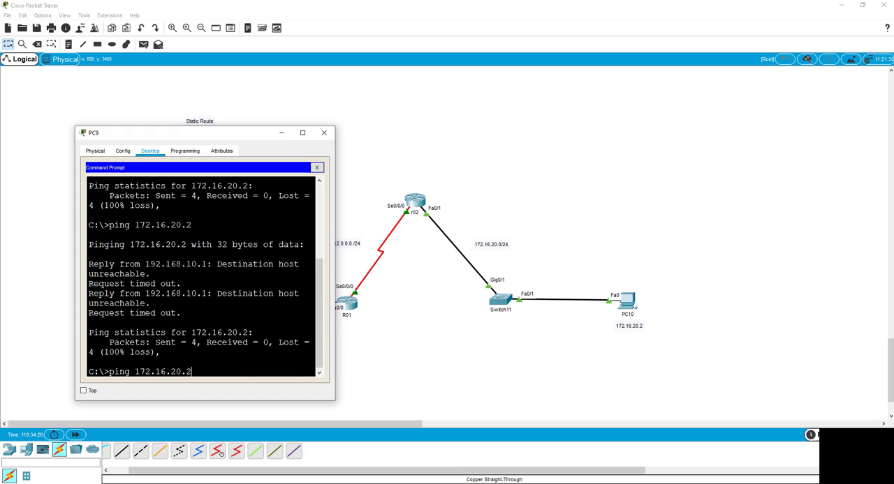
pyautogui.press('Return')
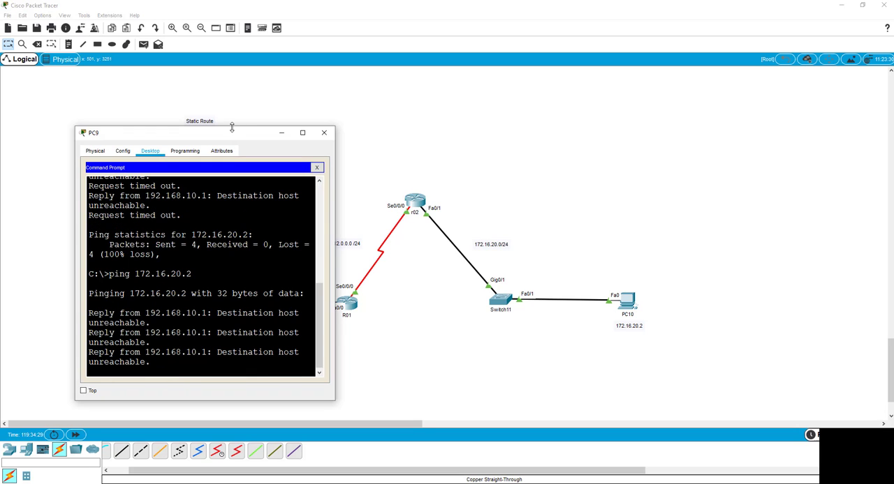
pyautogui.moveTo(229, 136); pyautogui.dragTo(813, 83)
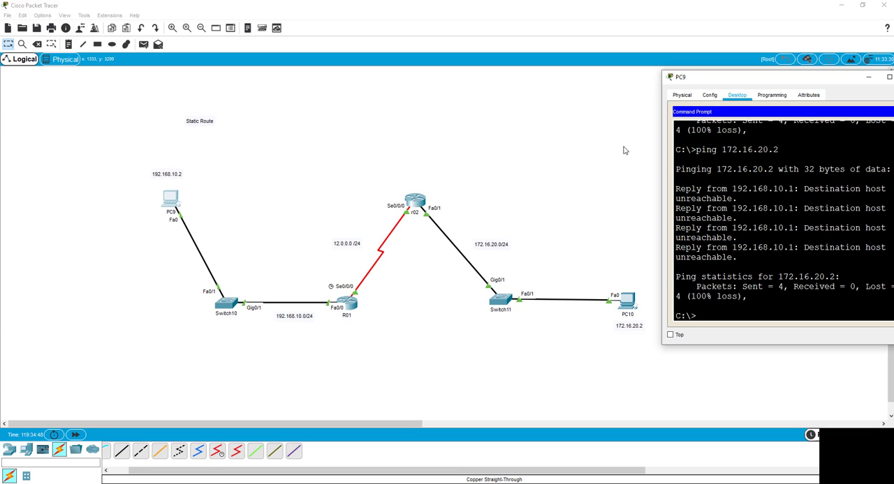
# Ping the gateway 192.168.10.1 from PC9's Command Prompt
pyautogui.moveTo(706, 82); pyautogui.dragTo(594, 113)
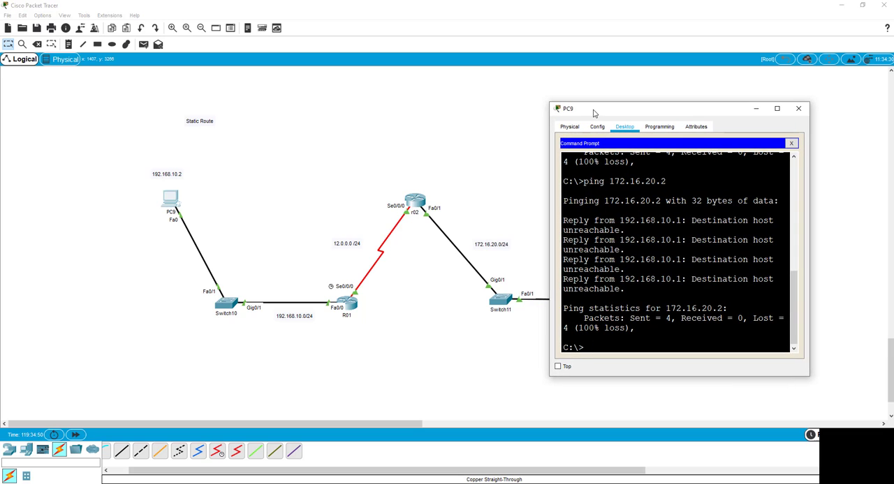
pyautogui.press('Up')
pyautogui.write('1')
pyautogui.press('Return')
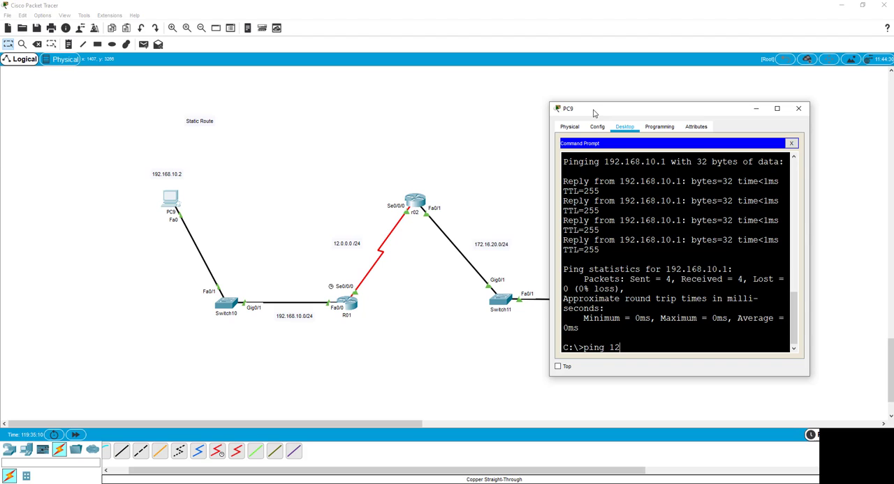
# Ping both ends of the serial link, 12.0.0.1 and 12.0.0.2, from PC9
pyautogui.write('.0.1')
pyautogui.press('Return')
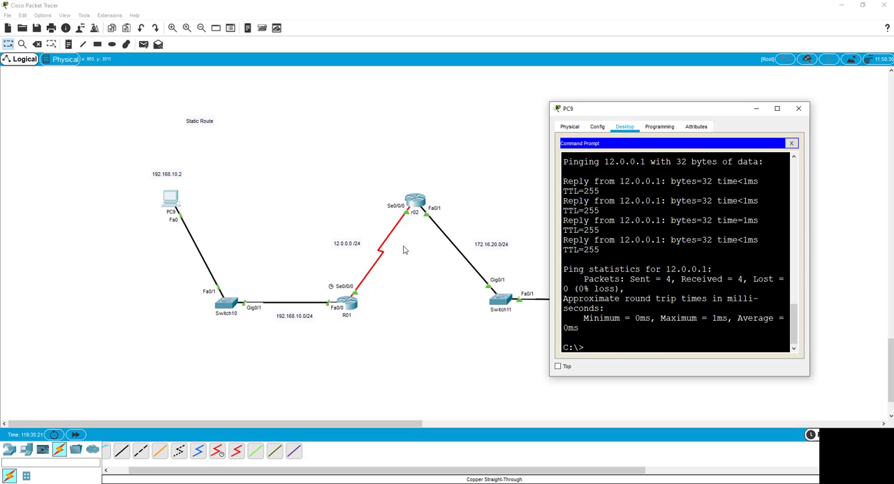
pyautogui.press('Up')
pyautogui.press('Return')
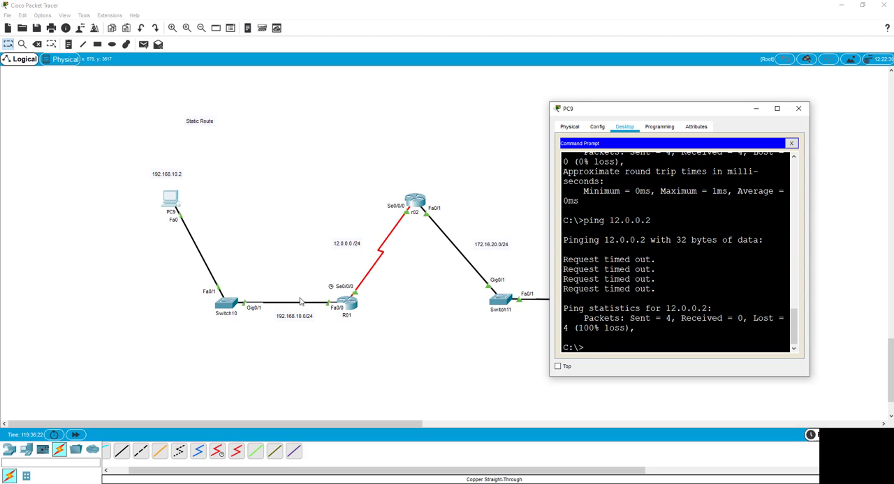
# Open router r02's command line and enter global configuration mode with config t
pyautogui.click(414, 201)
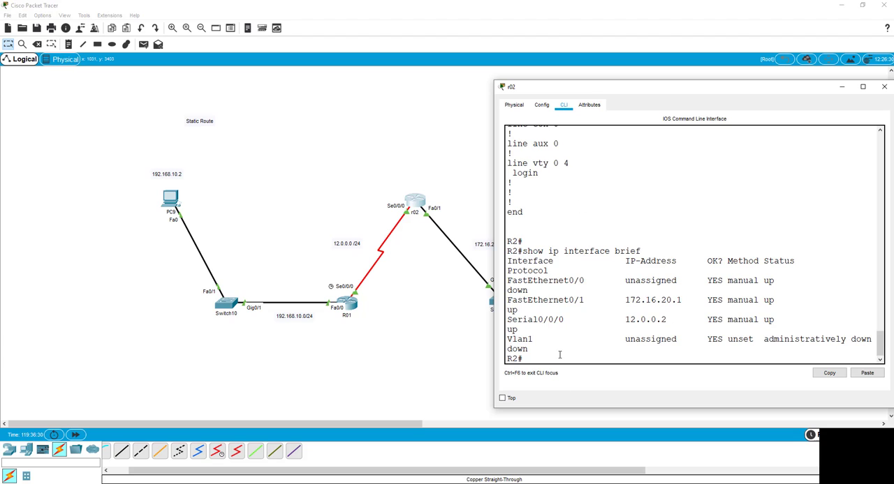
pyautogui.press('Return')
pyautogui.press('Return')
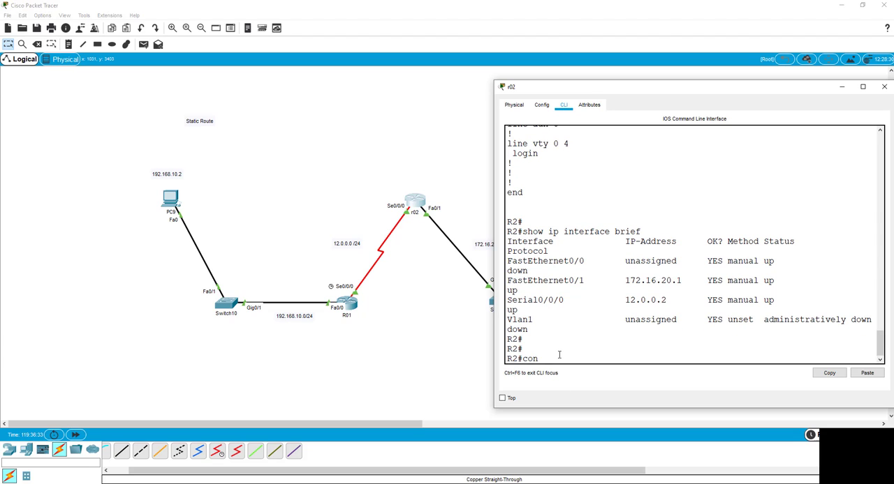
pyautogui.write('config t')
pyautogui.press('Return')
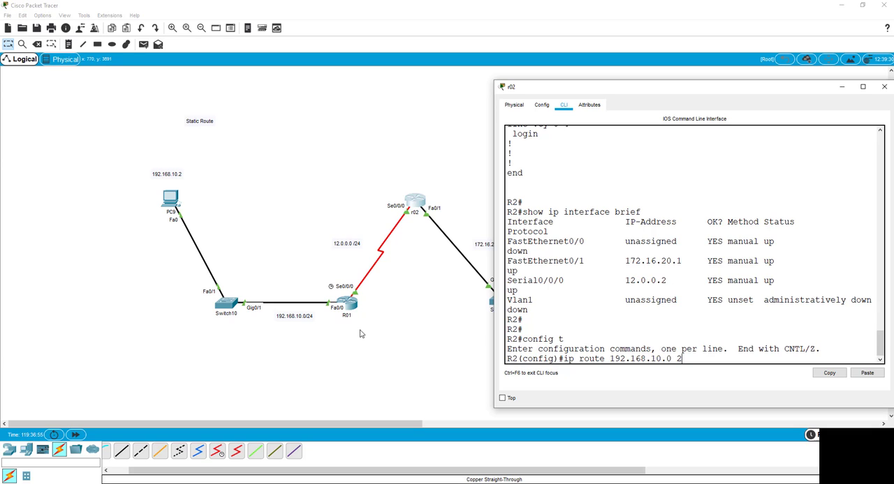
# Add a static route on r02 to 192.168.10.0 with mask 255.255.255.0 through serial 0/0/0
pyautogui.write('55.255.255.0')
pyautogui.press('Return')
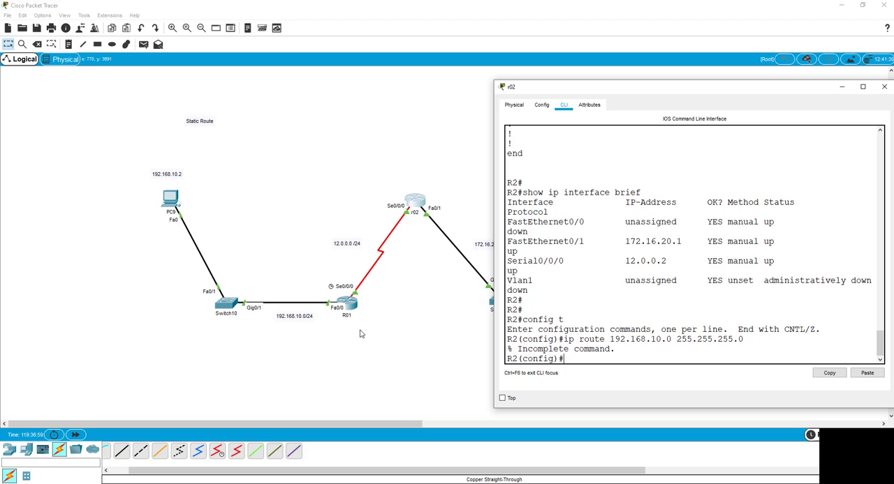
pyautogui.press('Up')
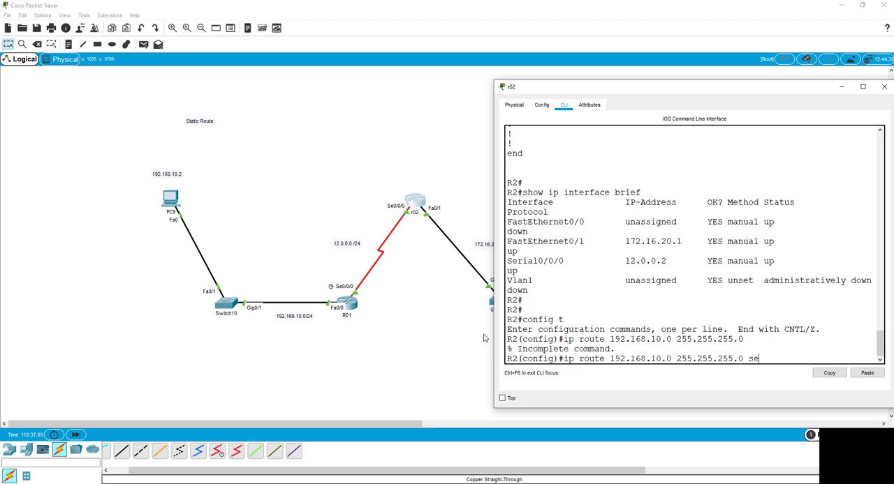
pyautogui.write('se')
pyautogui.press('Tab')
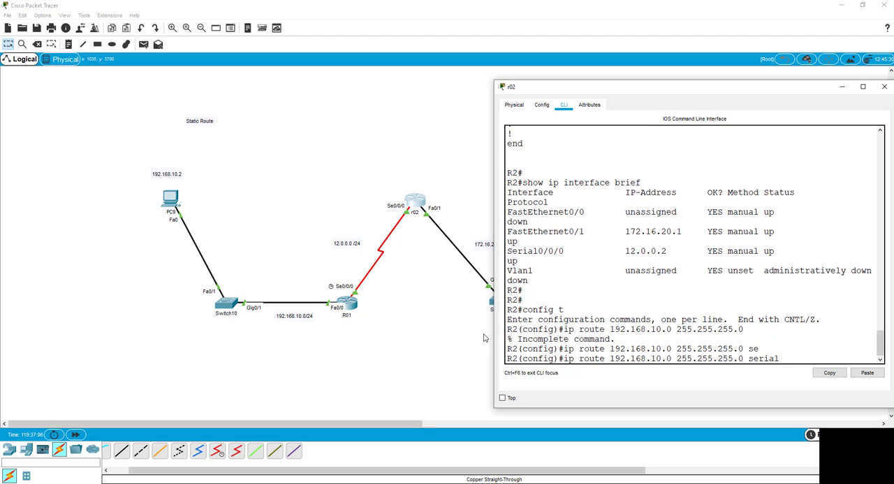
pyautogui.press('Return')
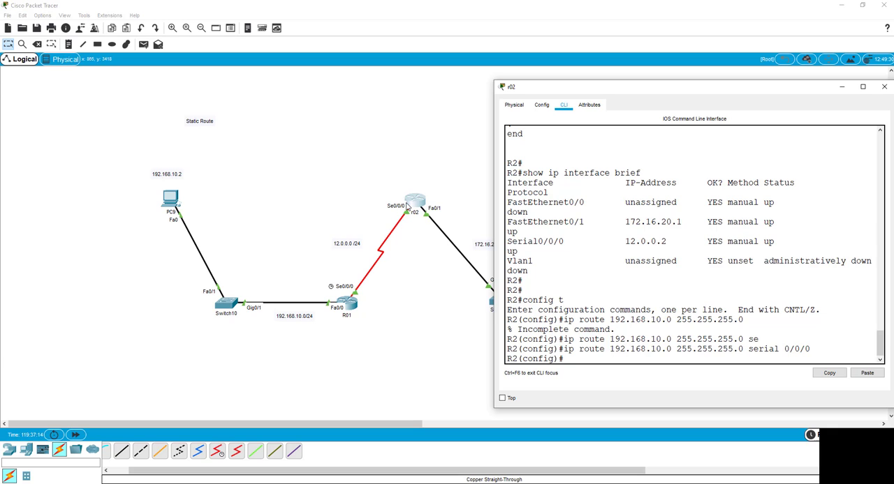
# Ping r02's serial address 12.0.0.2 again from PC9's Command Prompt
pyautogui.click(171, 203)
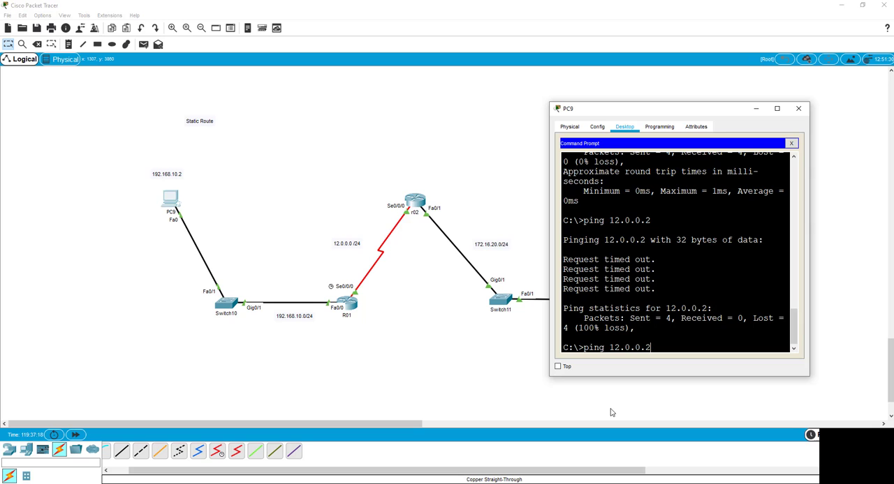
pyautogui.press('Return')
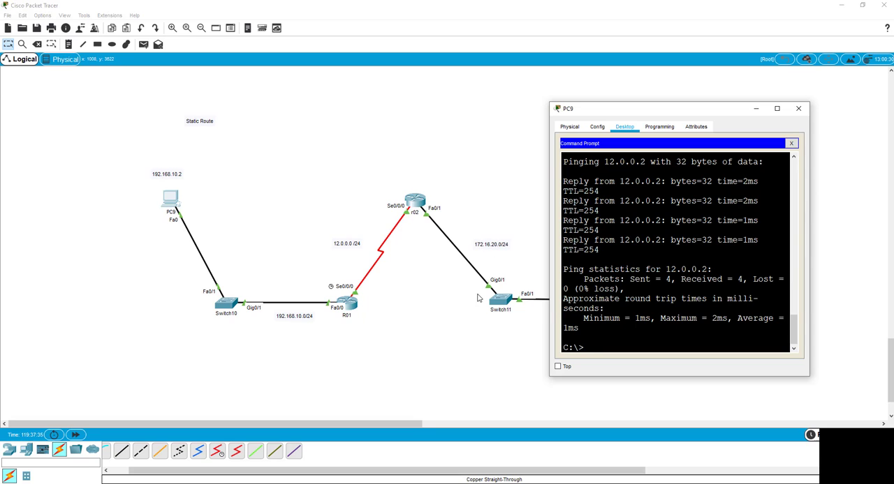
pyautogui.click(519, 319)
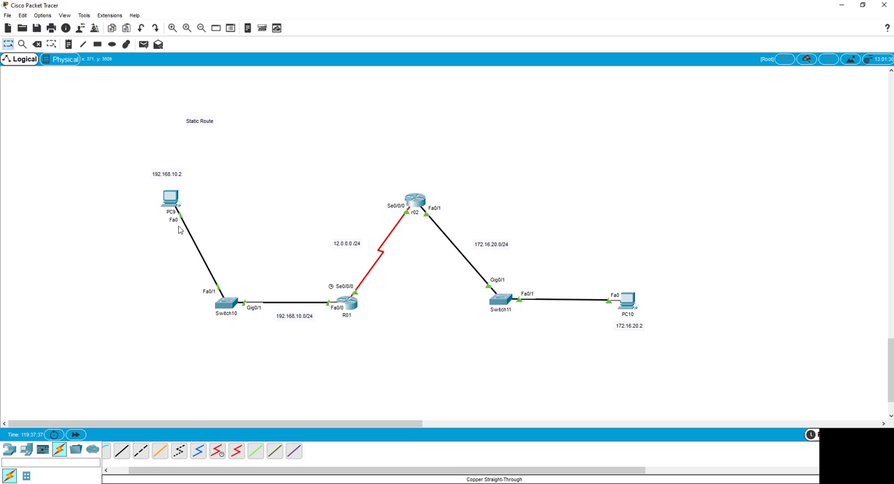
# Ping PC10's address 172.16.20.2 from PC9's Command Prompt
pyautogui.click(177, 204)
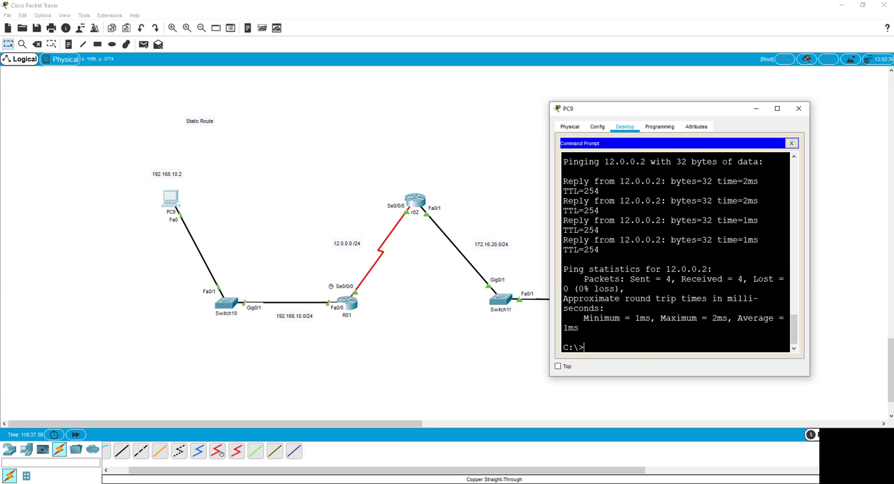
pyautogui.write('ping 192.168.10.1')
pyautogui.press('Up')
pyautogui.press('Return')
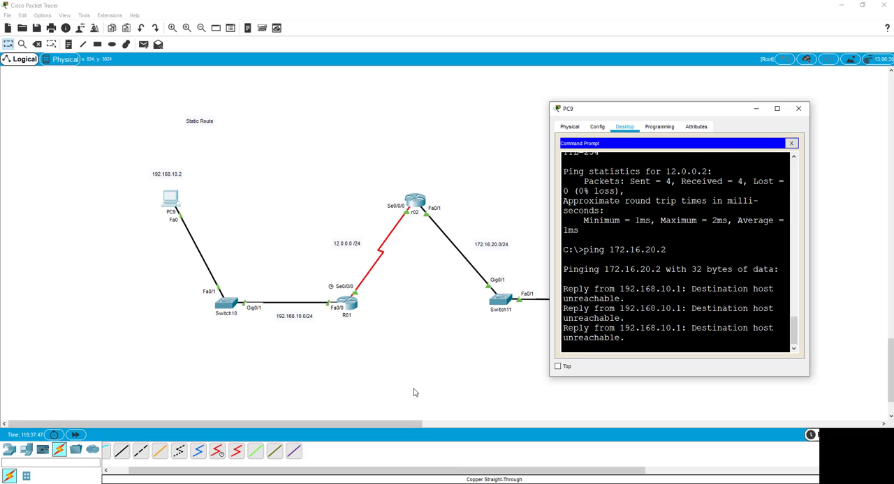
pyautogui.click(424, 293)
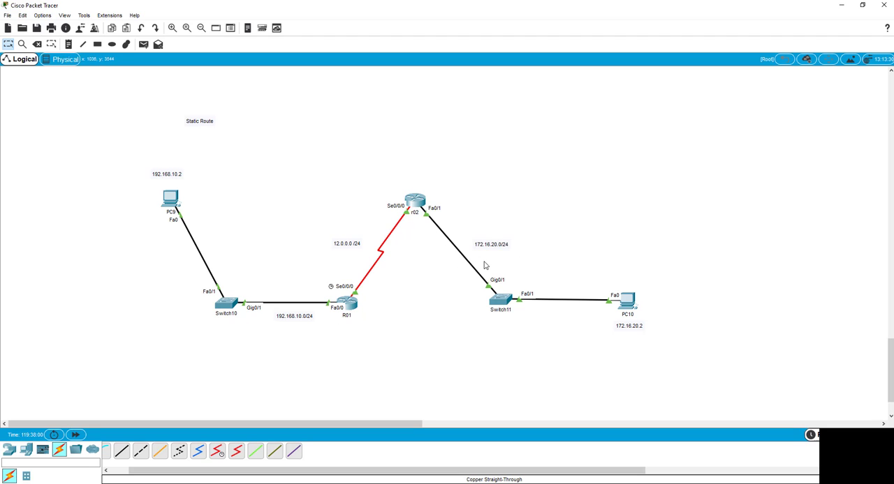
# Open router R01's command line, enable privileged mode and enter global configuration mode with config t
pyautogui.click(349, 306)
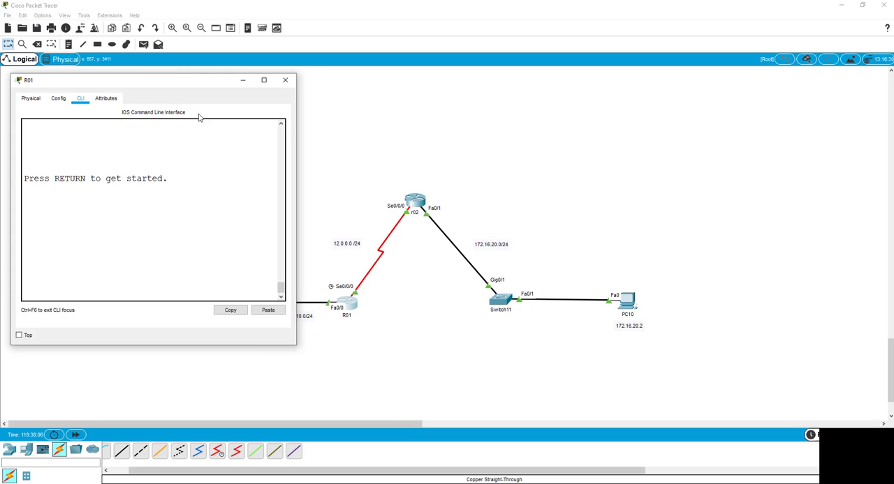
pyautogui.scroll(5, 279, 262)
pyautogui.press('Return')
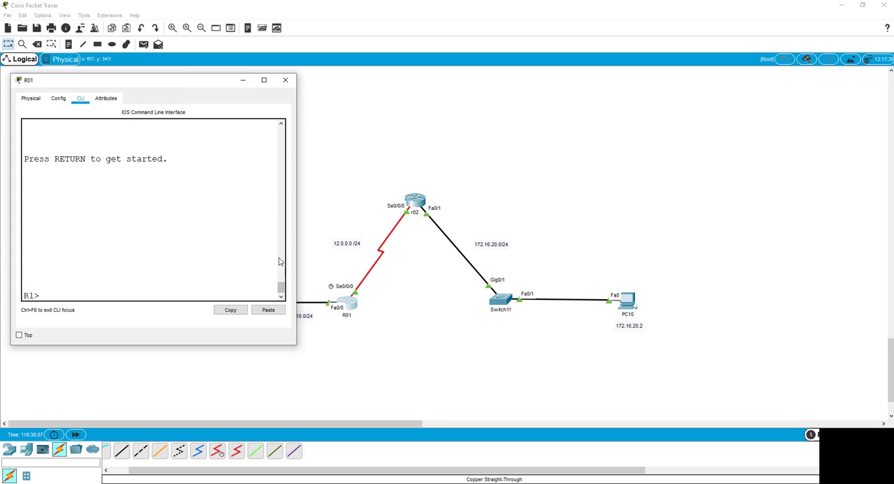
pyautogui.press('Return')
pyautogui.write('en')
pyautogui.press('Return')
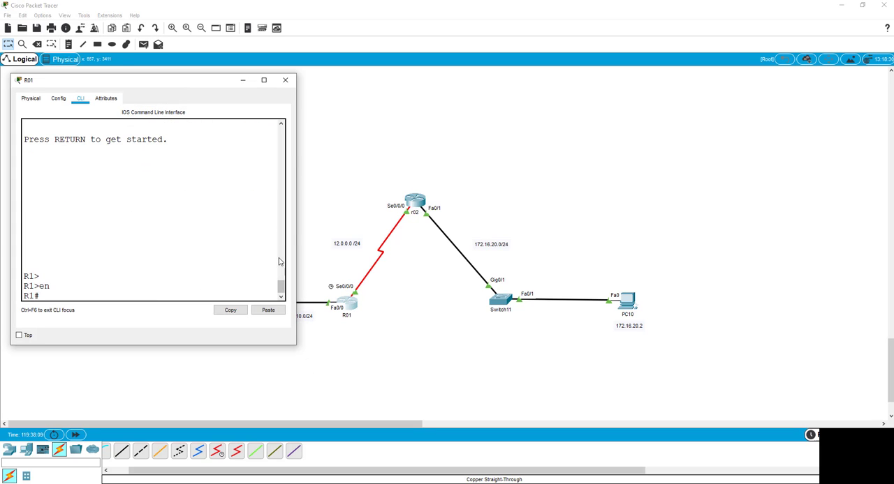
pyautogui.write('config t')
pyautogui.press('Return')
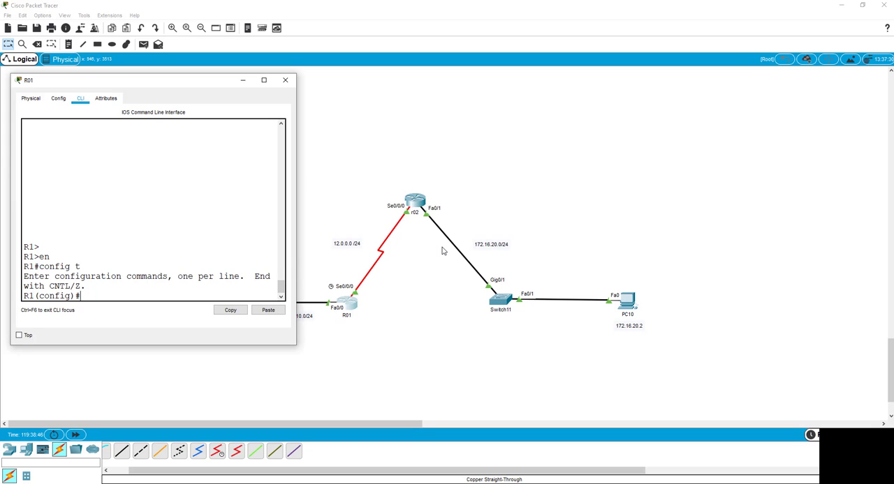
# Add a static route on R01 to 172.16.20.0 with mask 255.255.255.0 through serial 0/0/0
pyautogui.write('ip route 172.16.20.0')
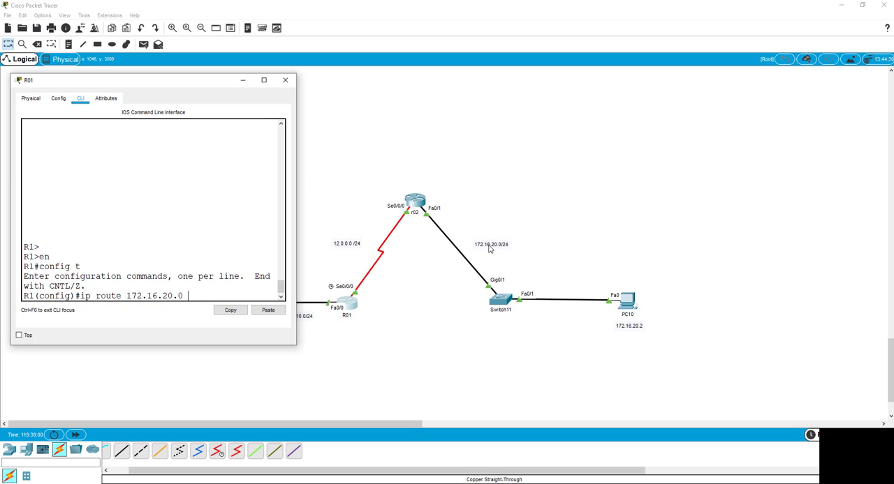
pyautogui.write('255.255.255.0')
pyautogui.write('ser')
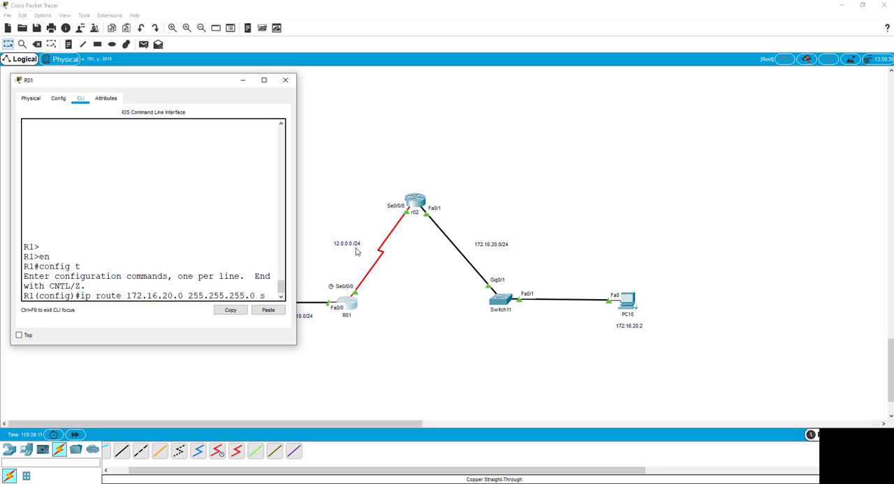
pyautogui.press('Tab')
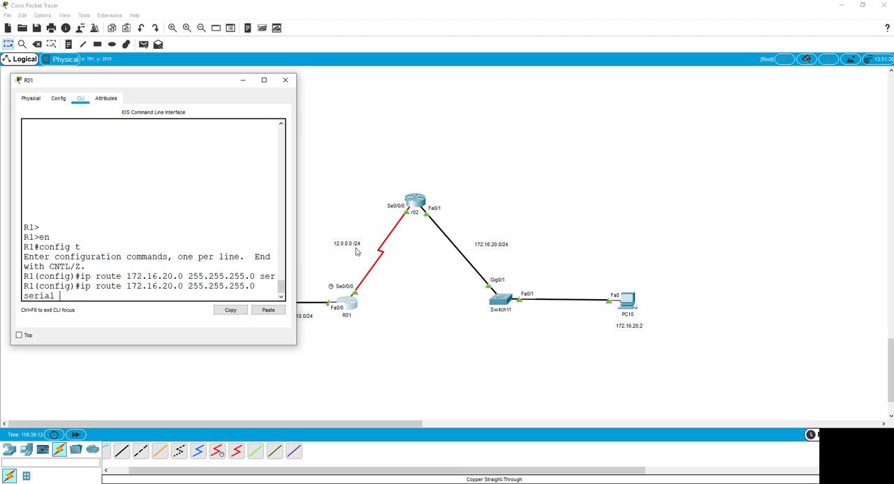
pyautogui.write('0/0/0')
pyautogui.moveTo(221, 81); pyautogui.dragTo(161, 76)
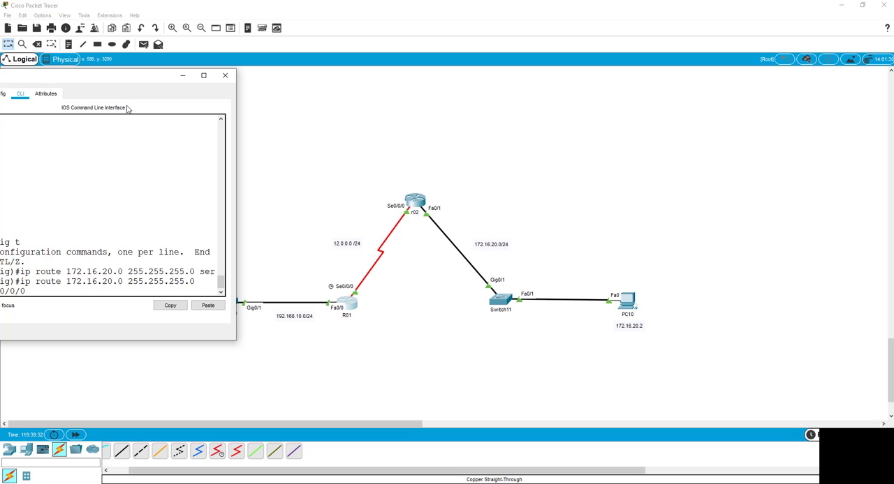
pyautogui.moveTo(86, 77); pyautogui.dragTo(174, 59)
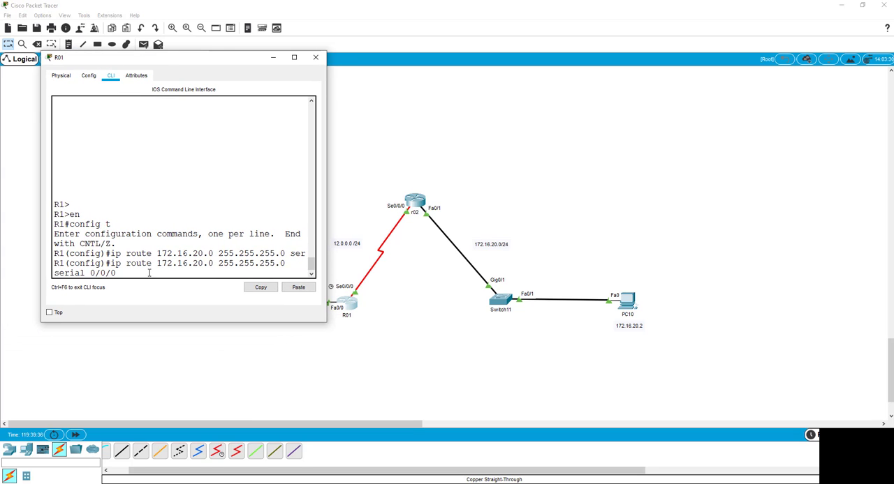
pyautogui.press('Return')
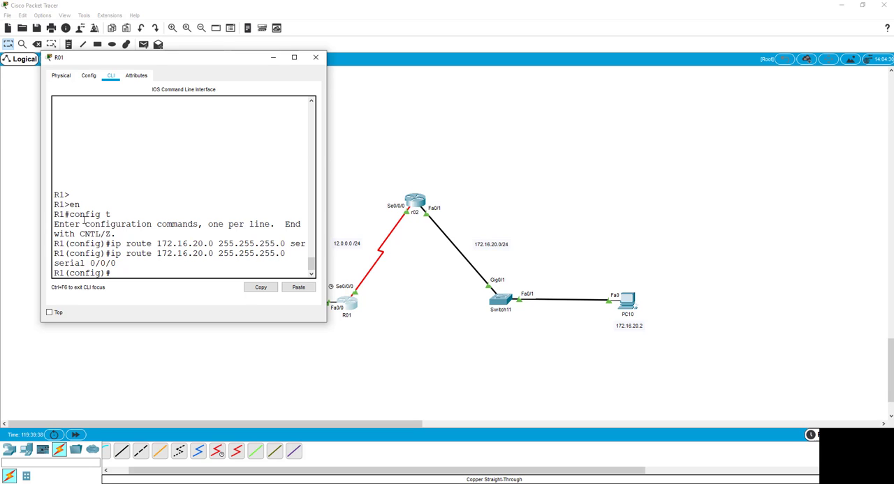
# Repeat the ping to PC10's address 172.16.20.2 from PC9's Command Prompt and close PC9's window
pyautogui.moveTo(155, 60); pyautogui.dragTo(611, 55)
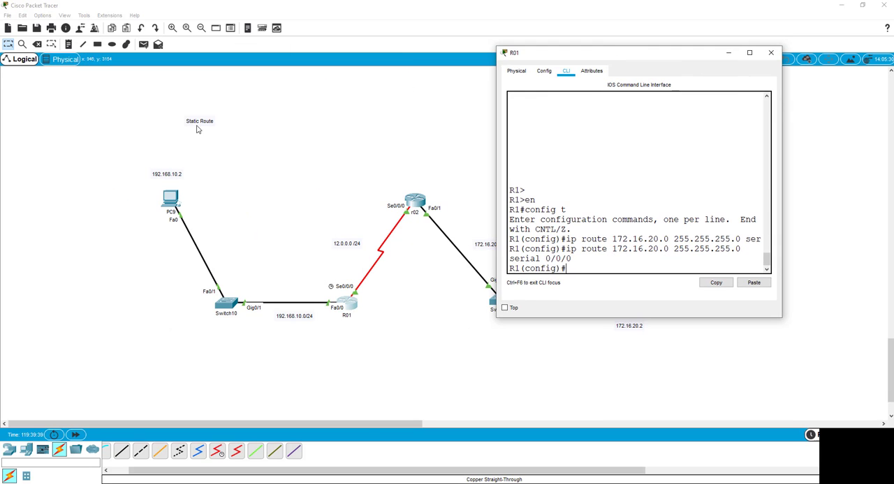
pyautogui.click(170, 203)
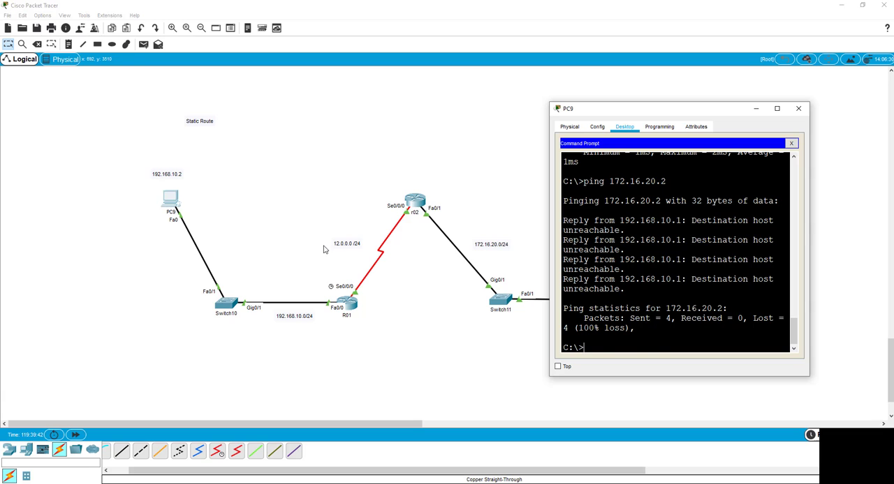
pyautogui.press('Up')
pyautogui.moveTo(606, 113); pyautogui.dragTo(196, 60)
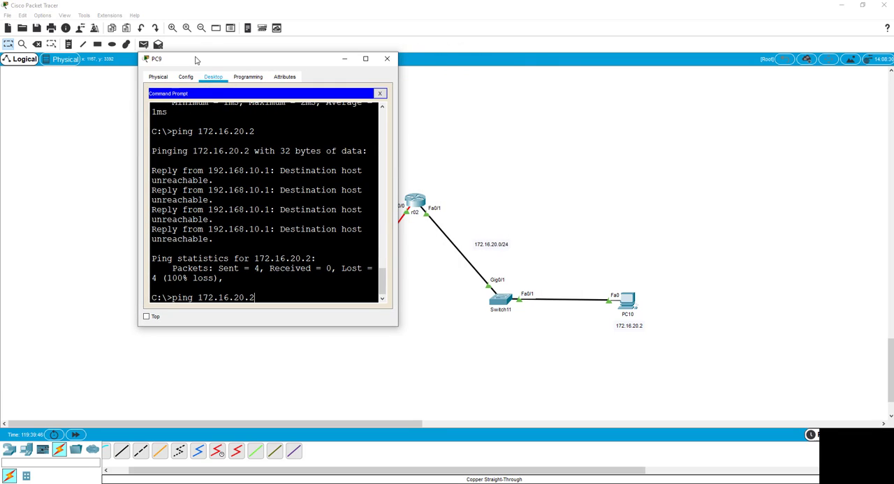
pyautogui.press('Return')
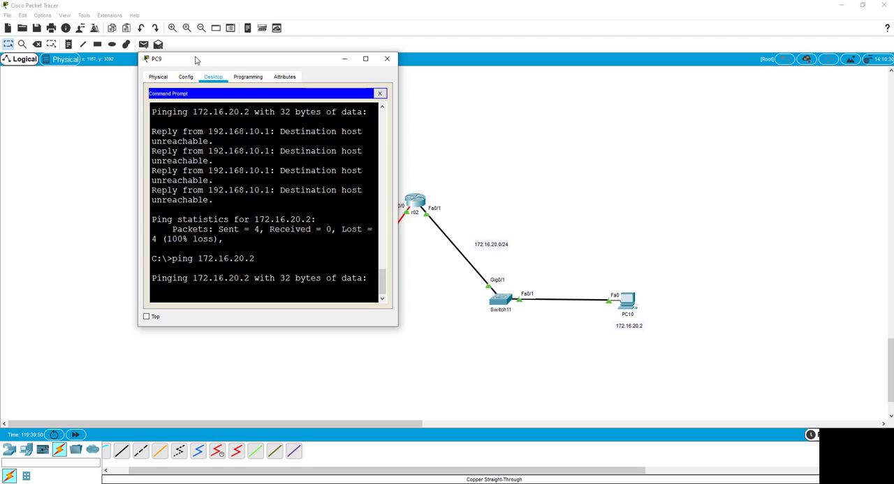
pyautogui.press('XF86AudioLowerVolume')
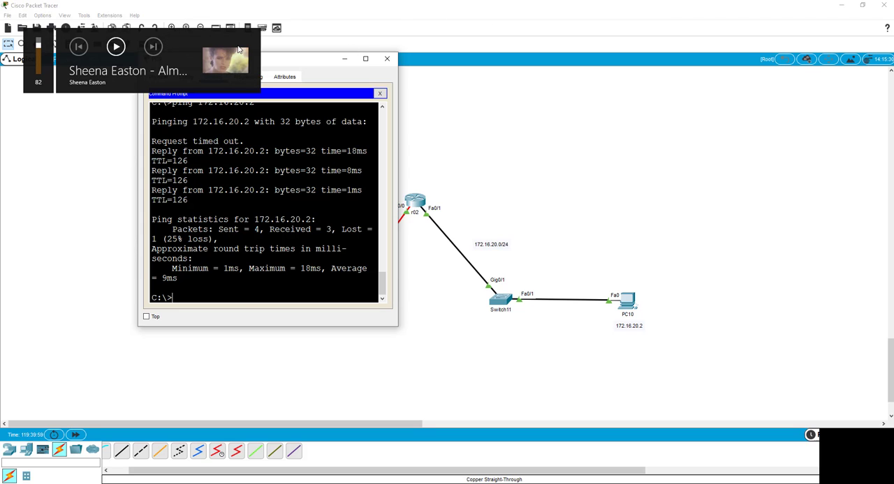
pyautogui.click(386, 57)
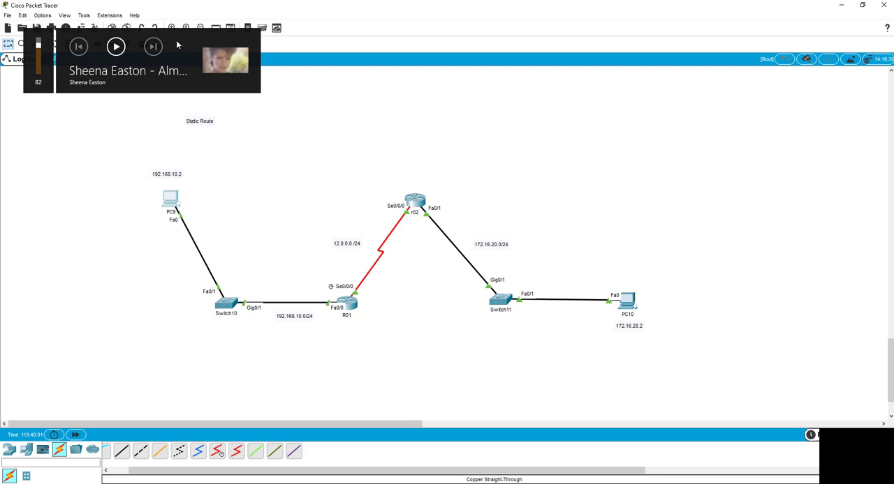
pyautogui.click(117, 47)
pyautogui.click(117, 49)
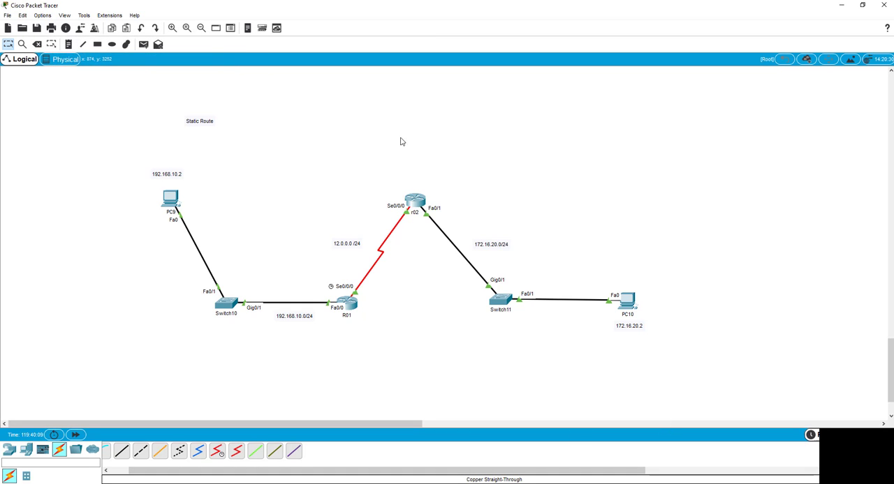
# Open PC10's Command Prompt and ping R01's LAN gateway address 192.168.10.1
pyautogui.click(627, 300)
pyautogui.click(529, 154)
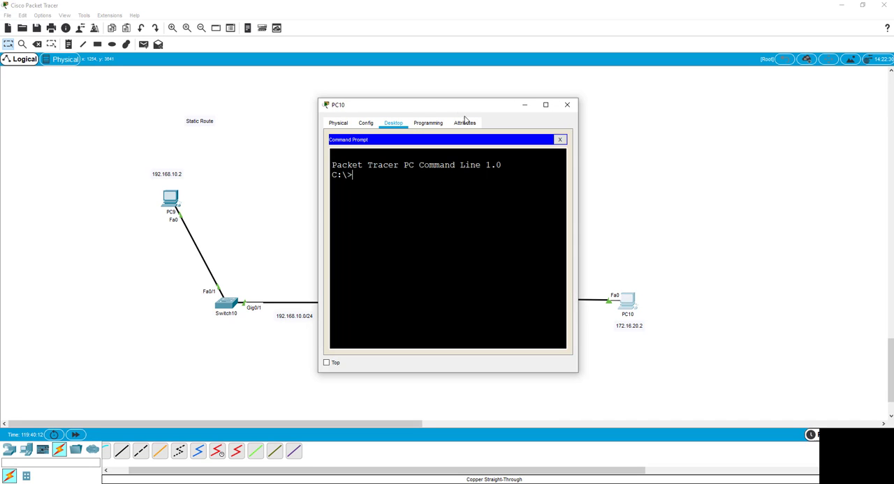
pyautogui.moveTo(458, 106); pyautogui.dragTo(688, 96)
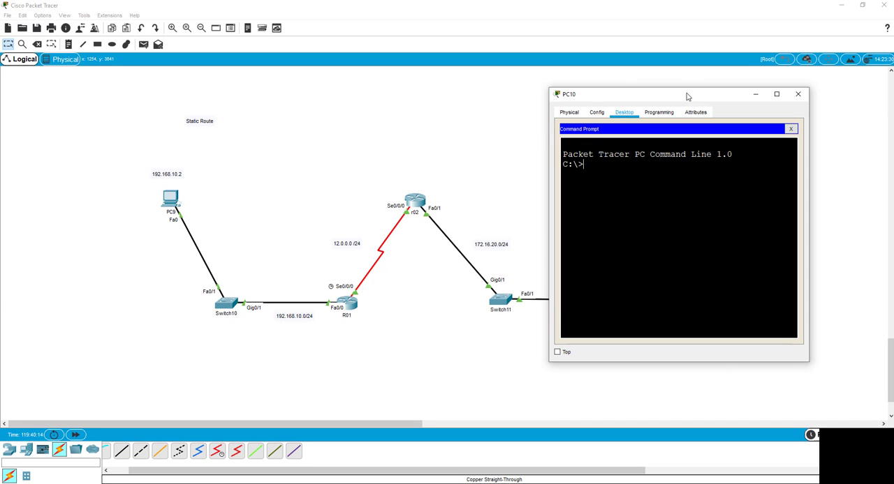
pyautogui.write('ping 192.168.10.1')
pyautogui.press('Return')
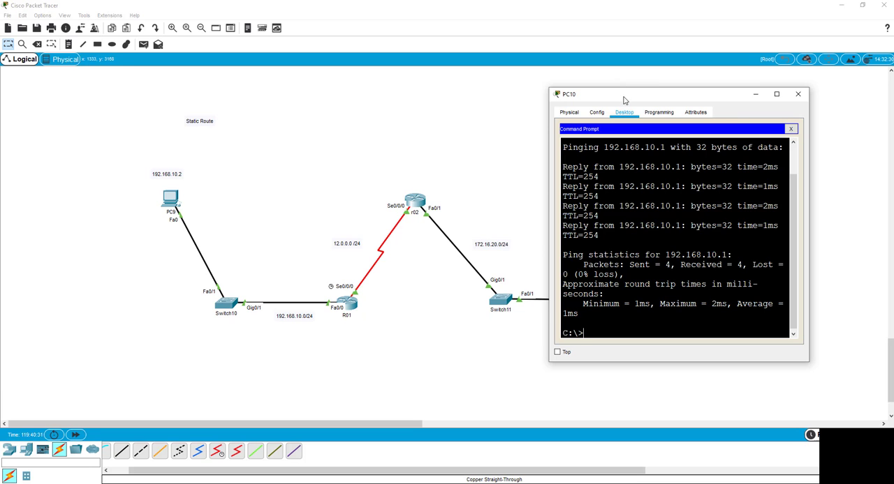
pyautogui.moveTo(623, 103); pyautogui.dragTo(604, 26)
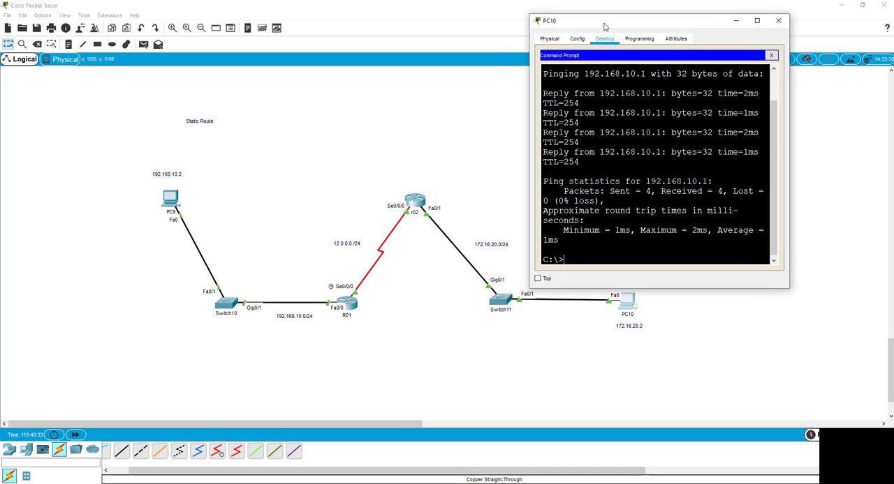